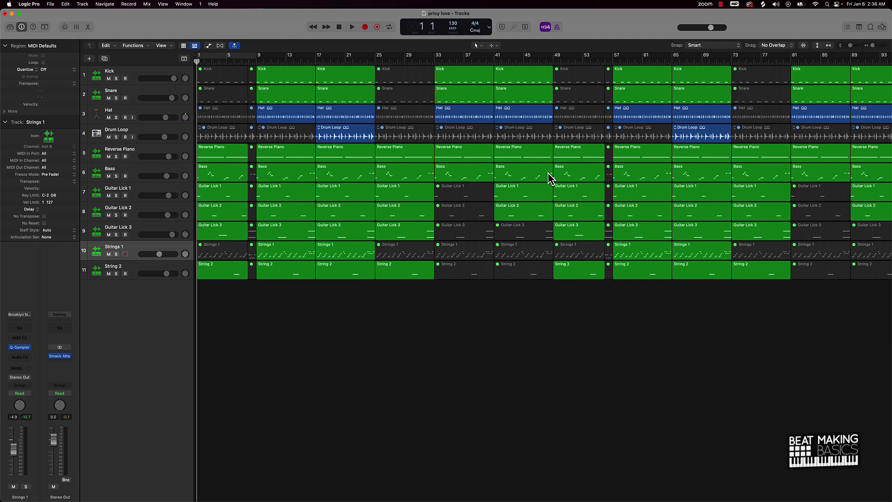
# Play the 'pricy love' project from bar 1 and stop playback at bar 25.
pyautogui.press('space')
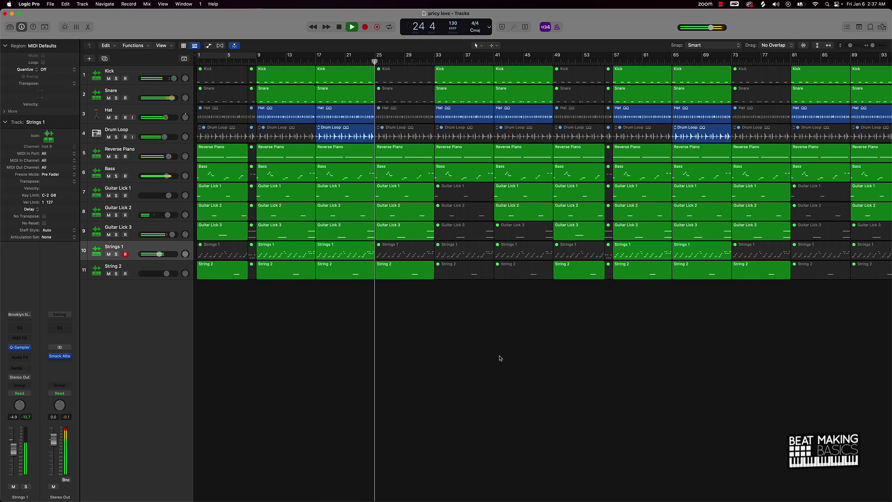
pyautogui.press('space')
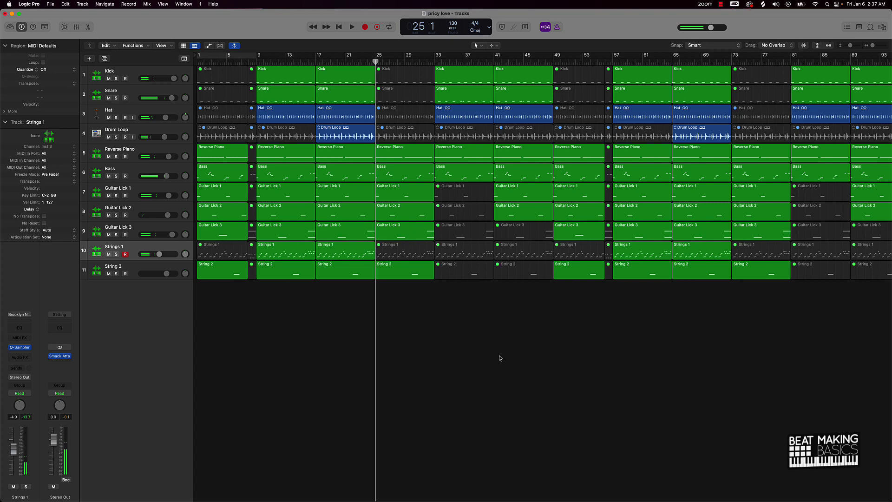
# Zoom out to see the song through bar 133, then set the playhead around bars 72–74.
pyautogui.hscroll(10, 503, 362)
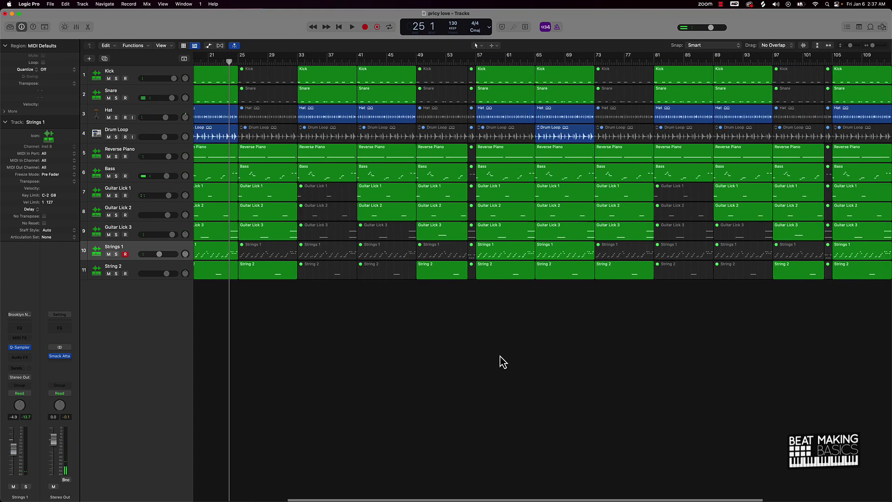
pyautogui.hscroll(-10, 438, 340)
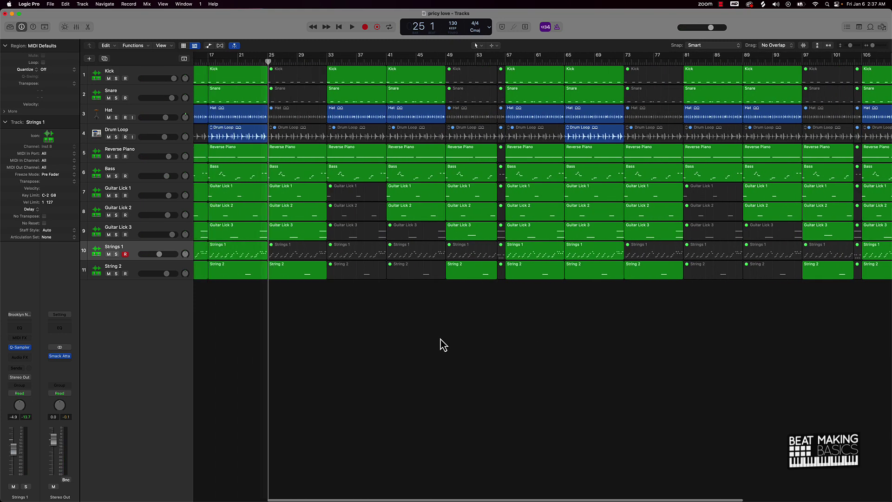
pyautogui.scroll(-3, 441, 337)
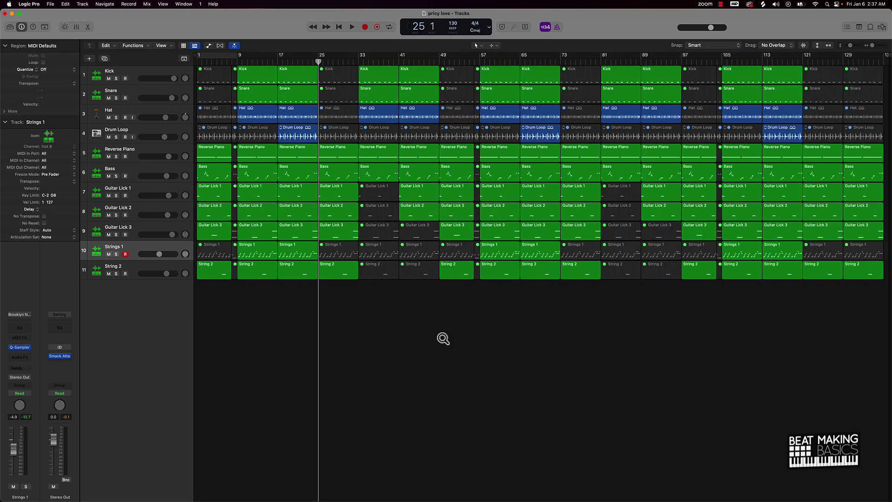
pyautogui.click(565, 64)
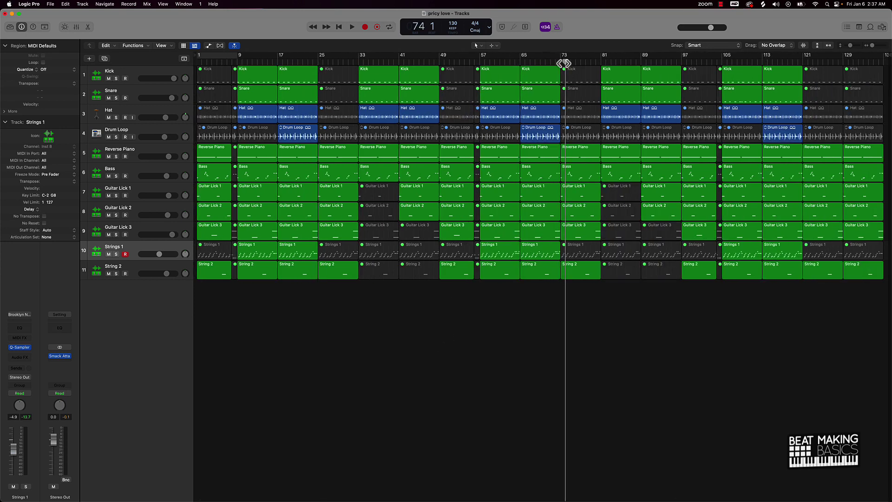
pyautogui.moveTo(564, 61); pyautogui.dragTo(627, 74)
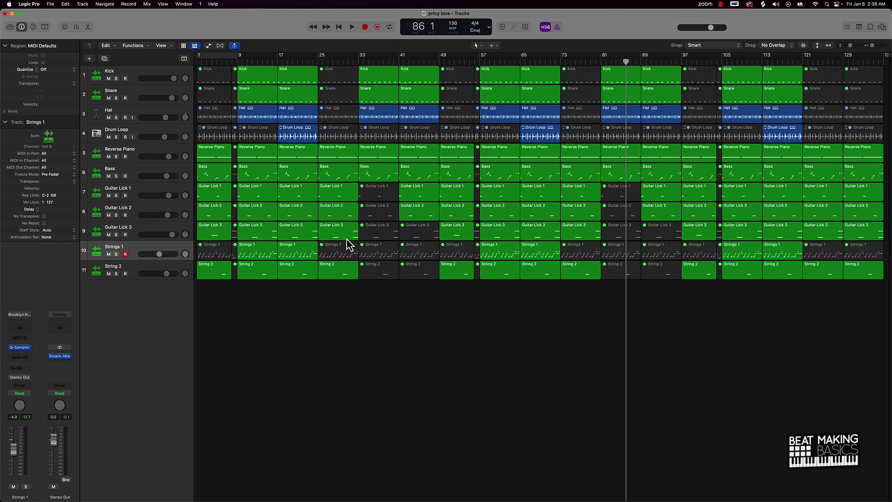
# Colour the regions in bars 9–24, 57–72 and 105–120 blue.
pyautogui.moveTo(304, 295); pyautogui.dragTo(253, 15)
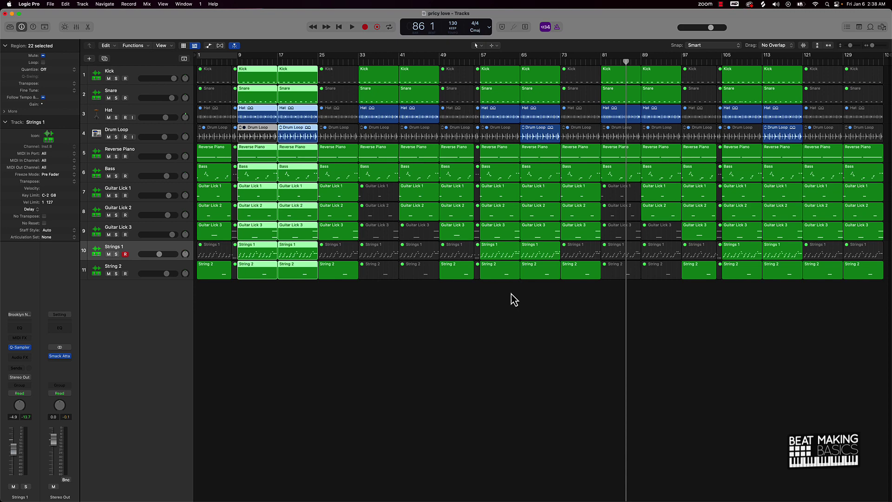
pyautogui.moveTo(514, 300); pyautogui.dragTo(553, 37)
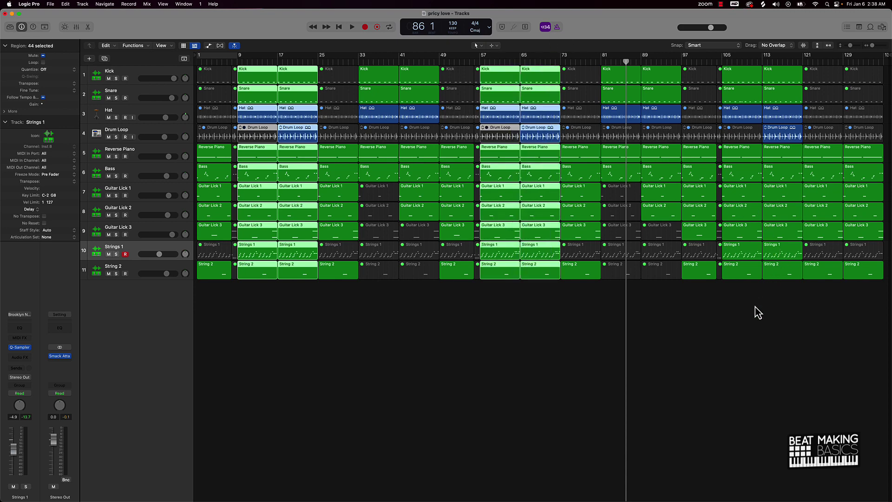
pyautogui.moveTo(754, 307); pyautogui.dragTo(782, 72)
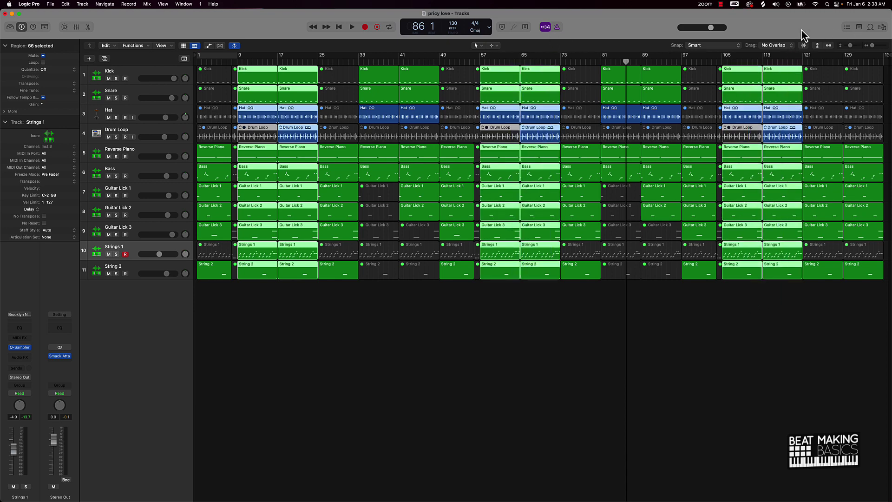
pyautogui.click(45, 27)
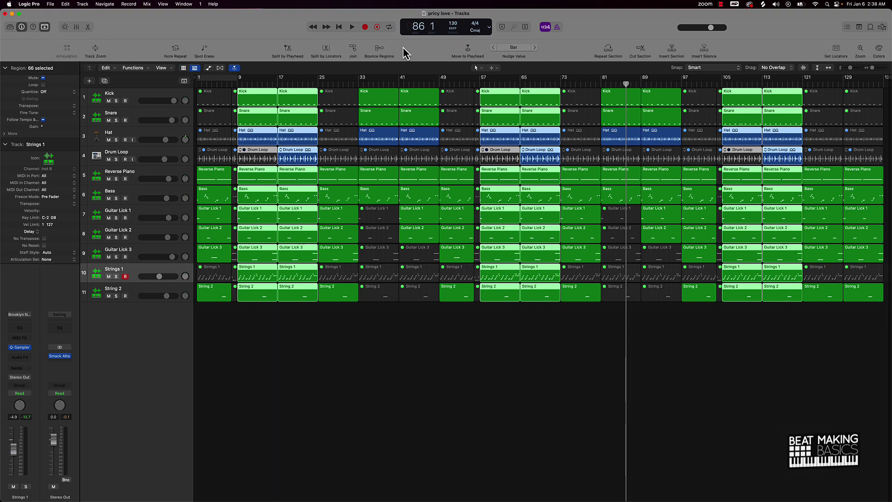
pyautogui.click(879, 48)
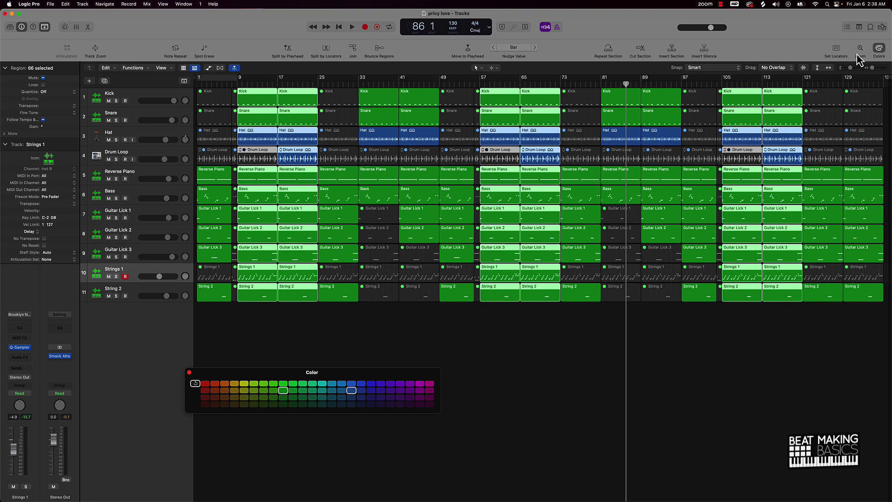
pyautogui.click(332, 383)
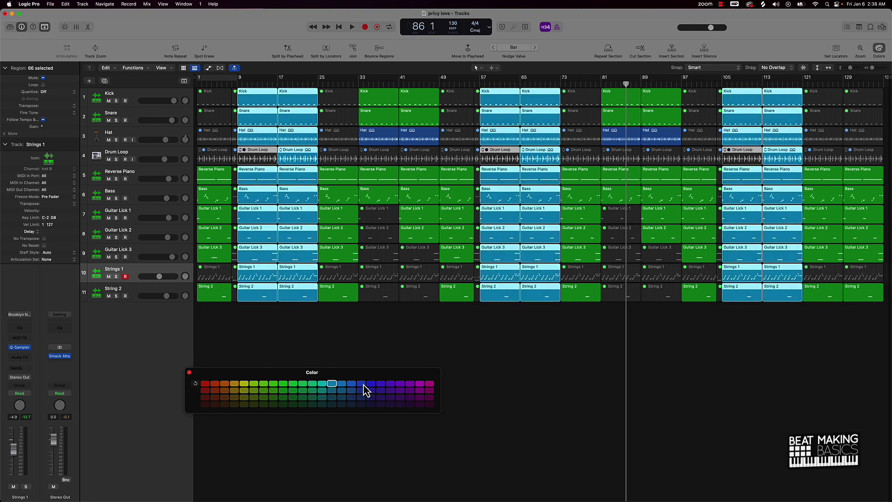
pyautogui.click(370, 384)
pyautogui.click(360, 384)
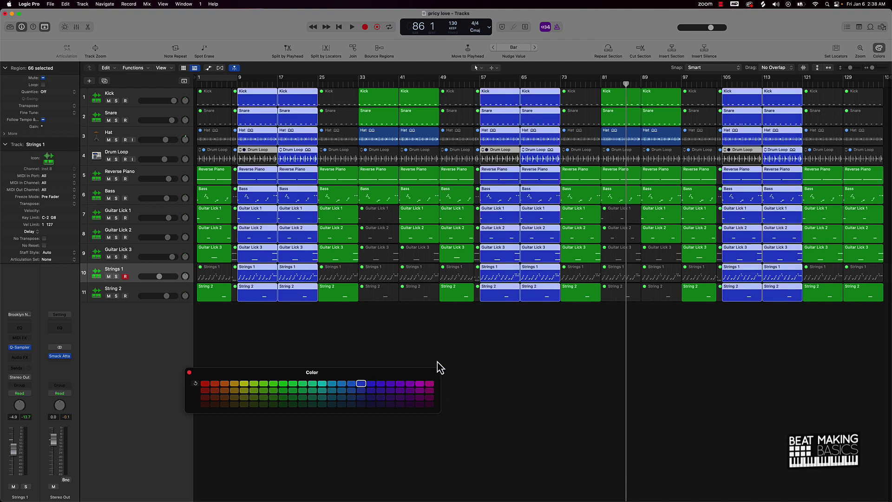
pyautogui.click(458, 351)
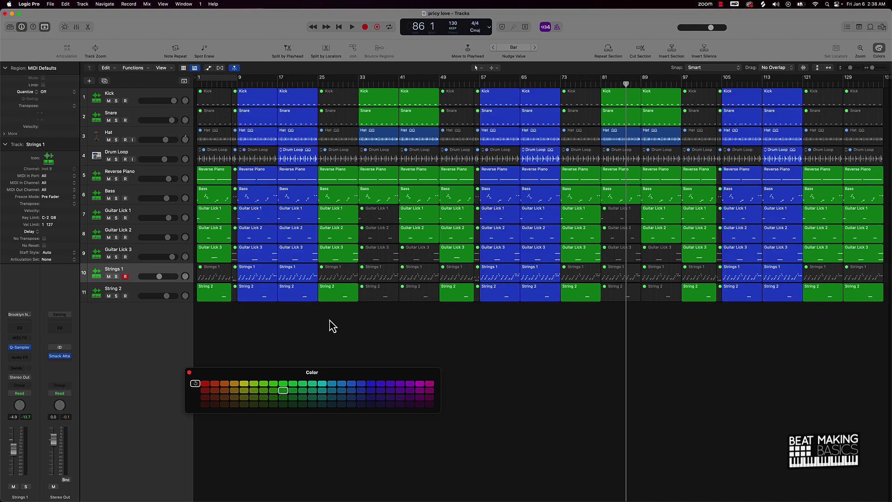
# Colour the regions in bars 25–56 and 73–104 gold, and put the playhead at bar 73.
pyautogui.moveTo(330, 321); pyautogui.dragTo(469, 75)
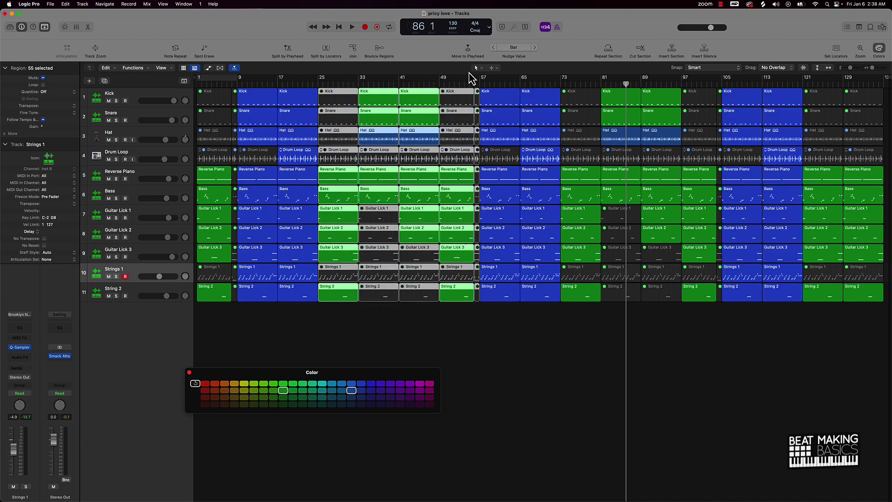
pyautogui.click(235, 384)
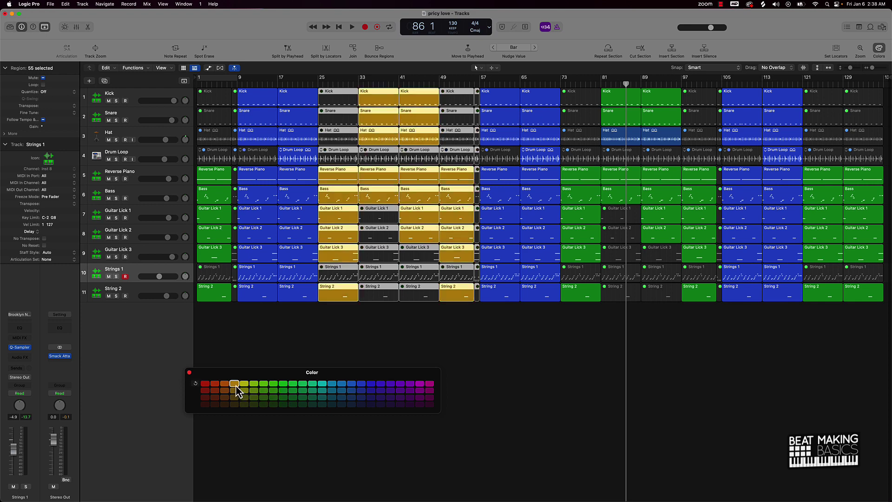
pyautogui.moveTo(589, 319); pyautogui.dragTo(721, 80)
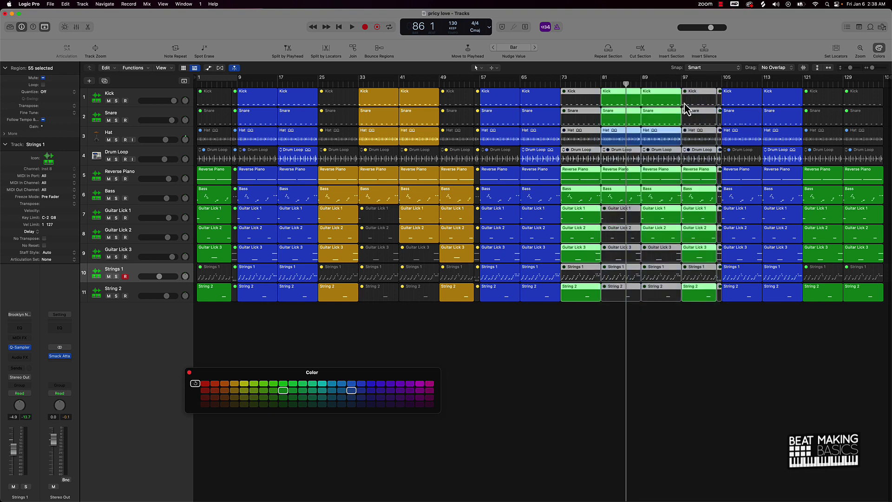
pyautogui.click(235, 384)
pyautogui.click(468, 345)
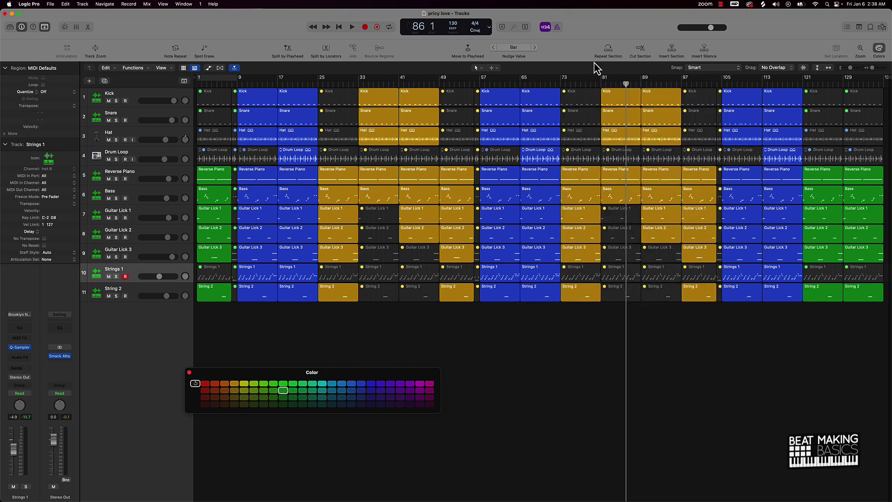
pyautogui.click(560, 83)
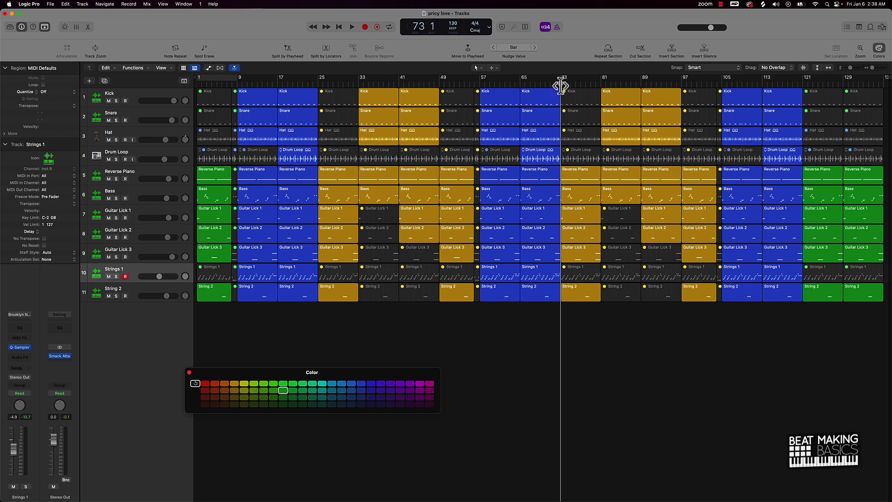
# Select the Reverse Piano track, hide the extra editing commands, and close the colour palette.
pyautogui.click(151, 178)
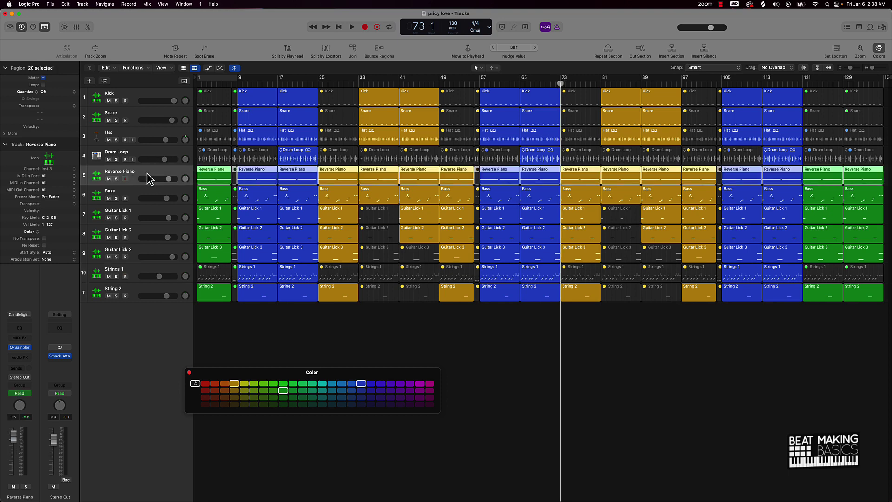
pyautogui.click(44, 26)
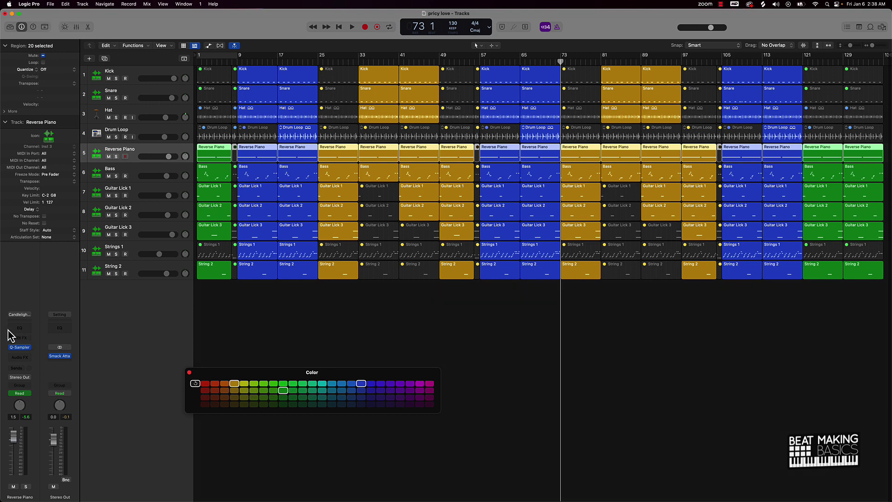
pyautogui.click(21, 27)
pyautogui.click(21, 27)
pyautogui.click(190, 373)
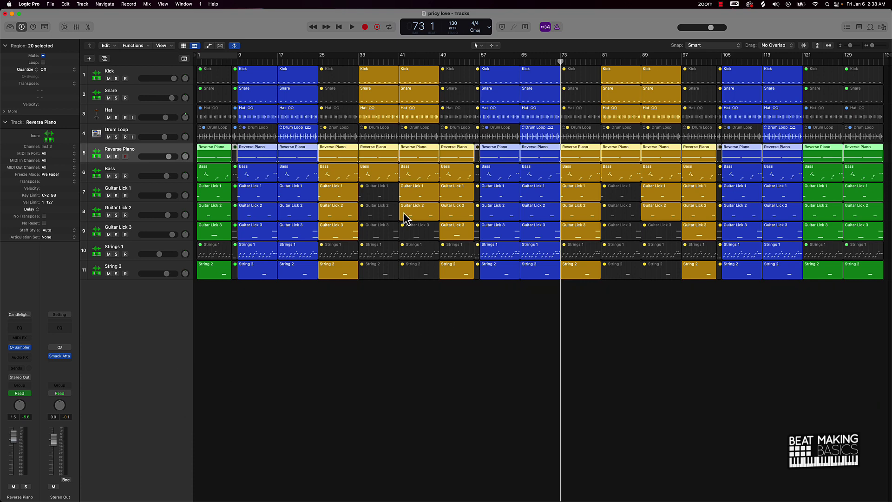
# Insert a Channel EQ on Reverse Piano, position its window below the tracks, and deselect regions.
pyautogui.click(20, 328)
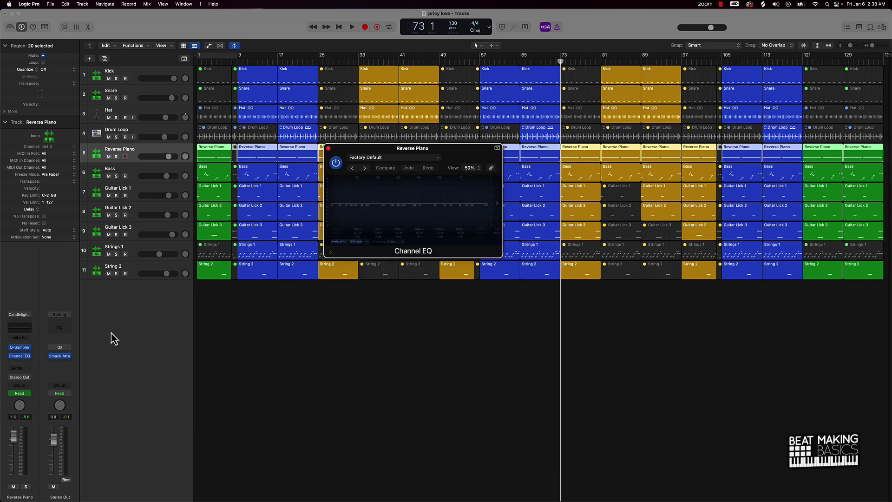
pyautogui.moveTo(465, 160); pyautogui.dragTo(447, 300)
pyautogui.click(516, 317)
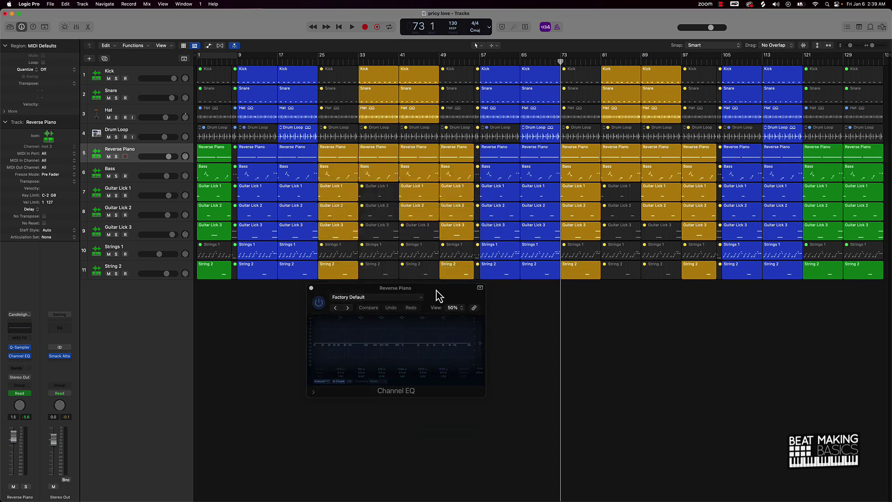
# Enable the EQ's high-cut band and sweep it down to about 800 Hz and back to 10 kHz.
pyautogui.click(465, 319)
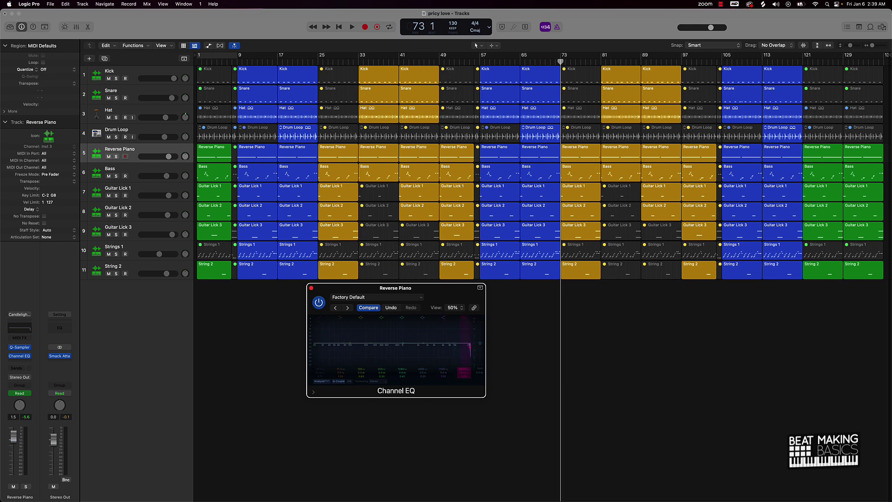
pyautogui.moveTo(464, 346); pyautogui.dragTo(402, 344)
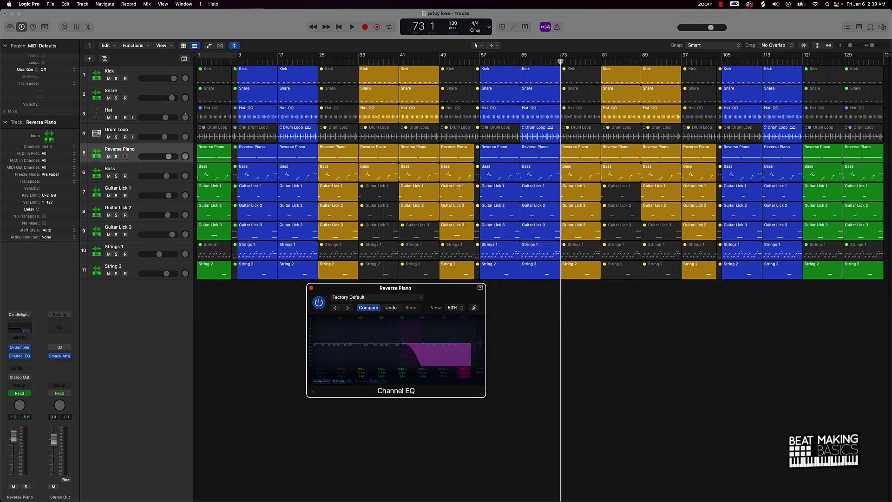
pyautogui.moveTo(416, 347); pyautogui.dragTo(470, 347)
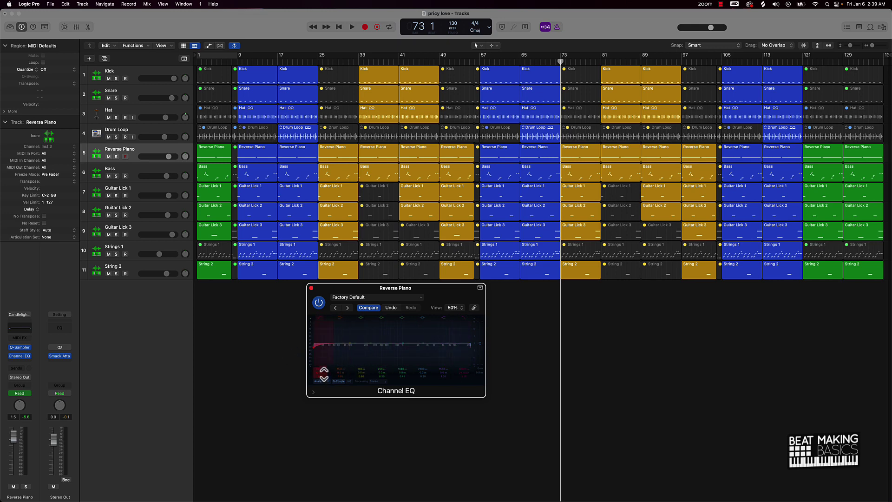
pyautogui.moveTo(319, 368)
pyautogui.mouseDown()
pyautogui.moveTo(319, 349)
pyautogui.moveTo(320, 370)
pyautogui.mouseUp()
pyautogui.moveTo(365, 291); pyautogui.dragTo(278, 306)
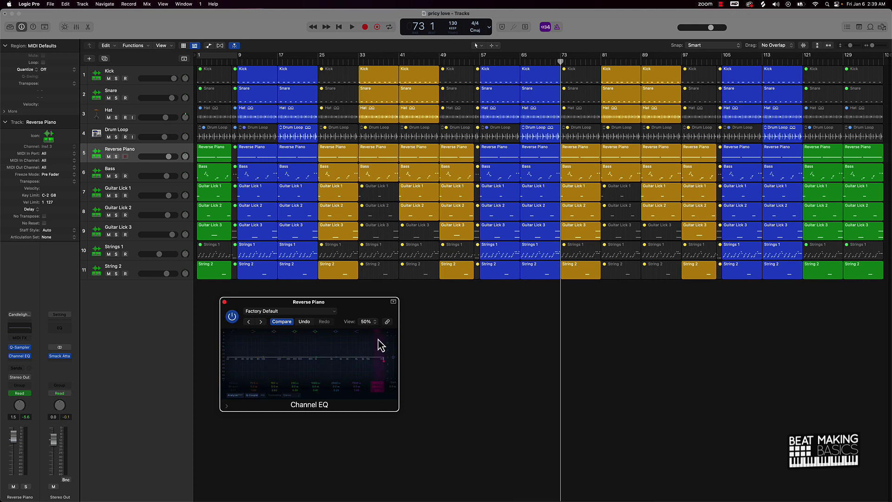
# Close the Channel EQ window and show automation lanes on all tracks with A.
pyautogui.click(224, 302)
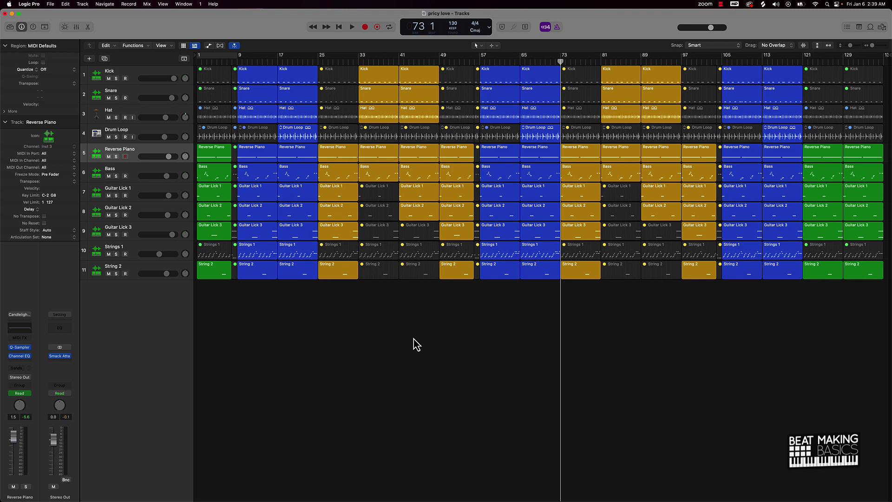
pyautogui.press('a')
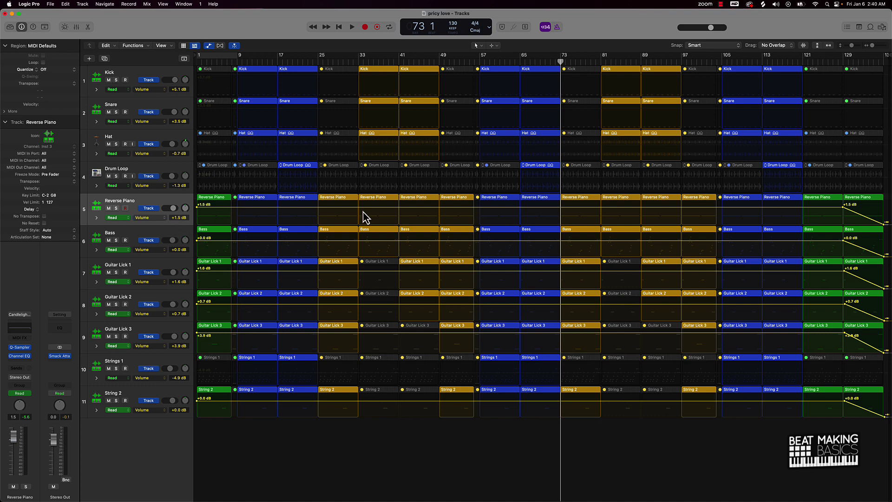
# Switch the Reverse Piano automation lane from Volume to 2 Channel EQ › High Cut Frequency.
pyautogui.click(165, 220)
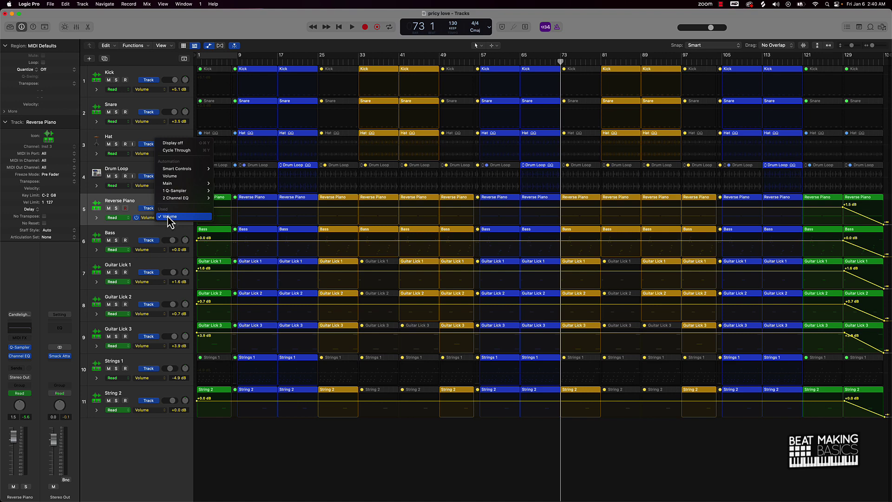
pyautogui.moveTo(177, 199)
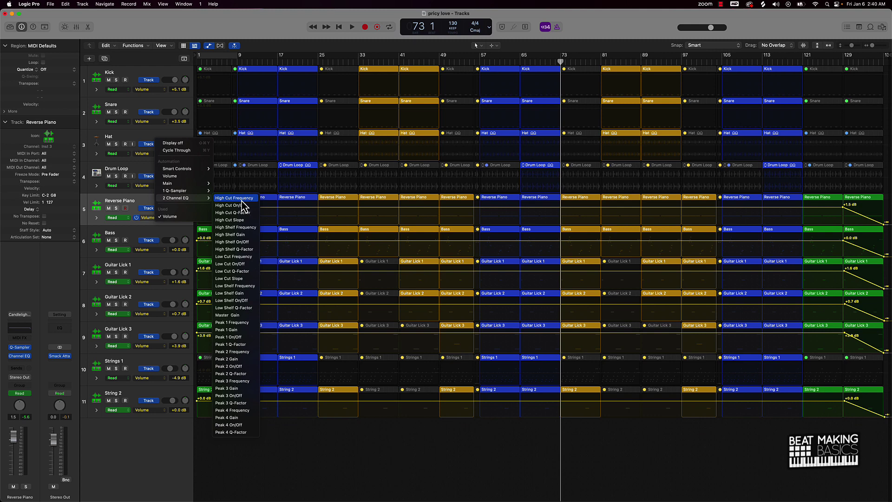
pyautogui.click(241, 198)
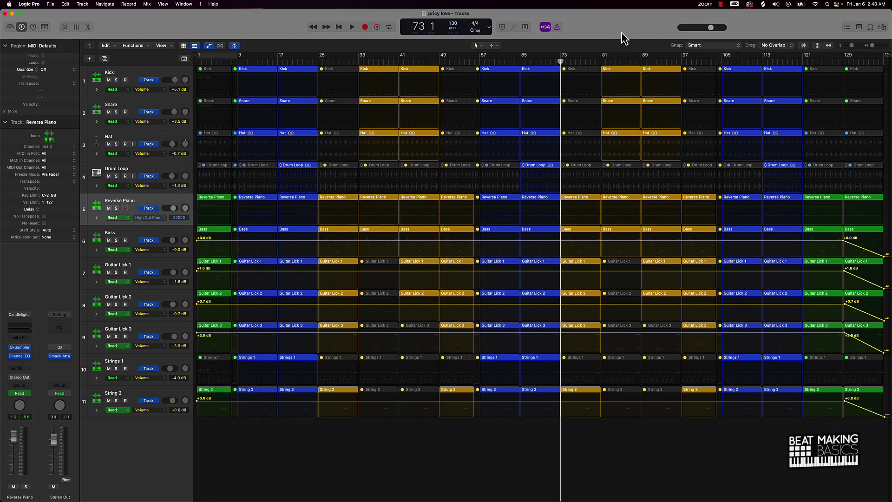
# Create an eight-bar cycle range from bar 73 to bar 81 and zoom in around bar 73.
pyautogui.moveTo(562, 57); pyautogui.dragTo(602, 63)
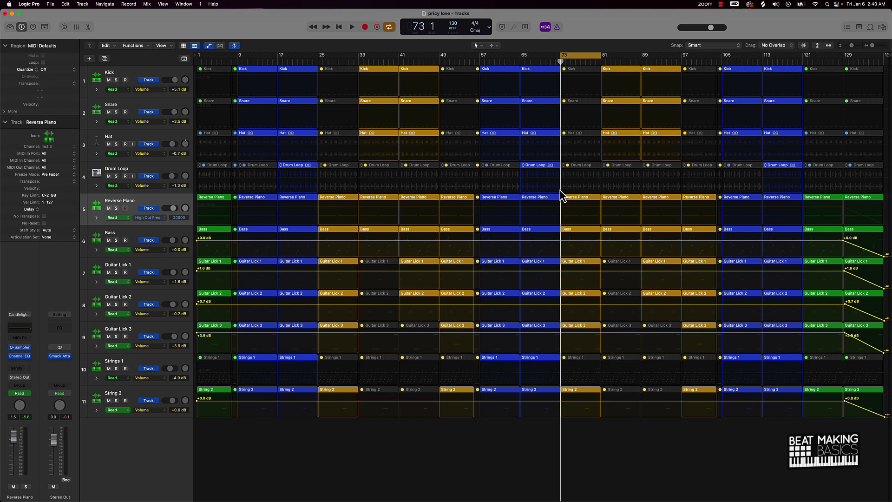
pyautogui.press('super+Right')
pyautogui.press('super+Right')
pyautogui.press('super+Right')
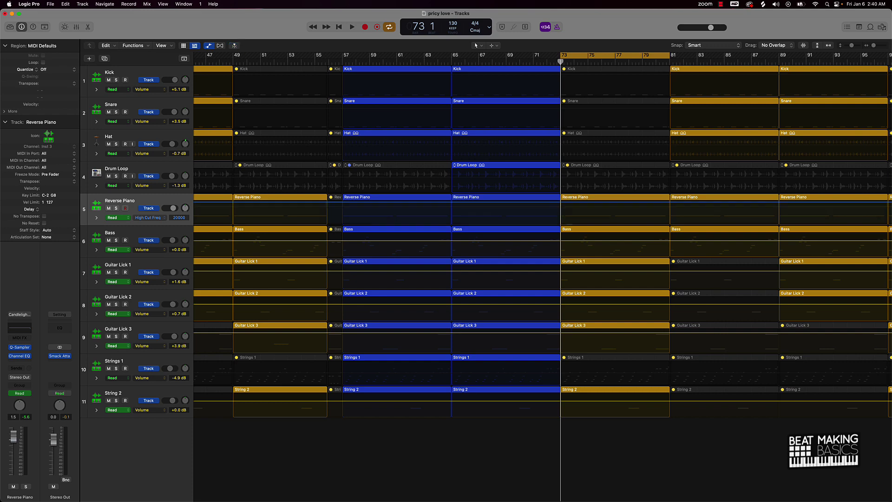
# Add High Cut points at bars 73 and 81, then drop the bar-73 point to 20 Hz.
pyautogui.click(561, 202)
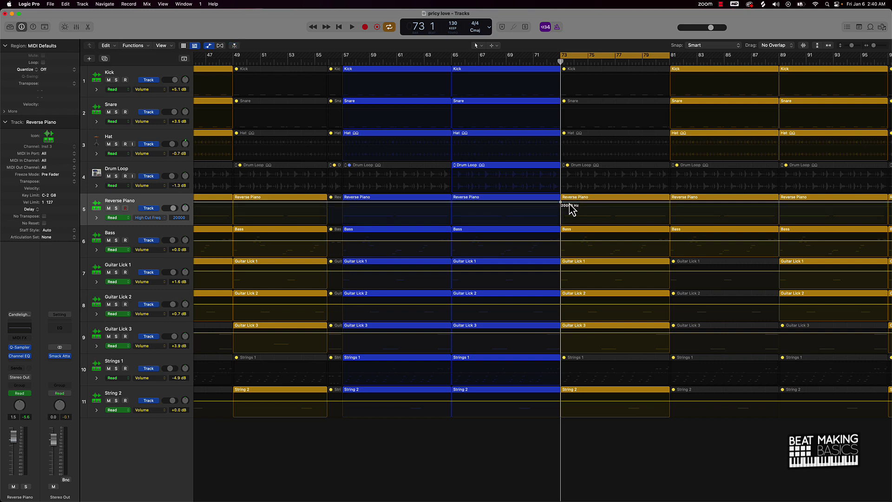
pyautogui.click(669, 203)
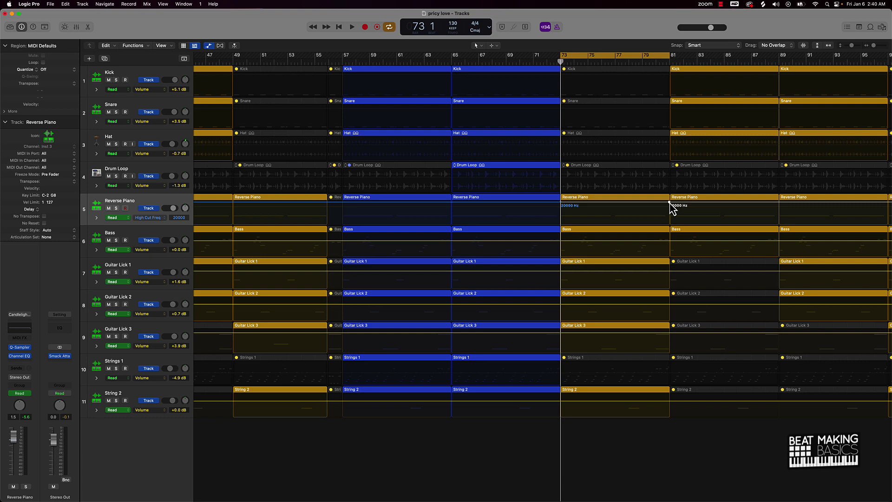
pyautogui.click(670, 203)
pyautogui.moveTo(564, 203); pyautogui.dragTo(564, 223)
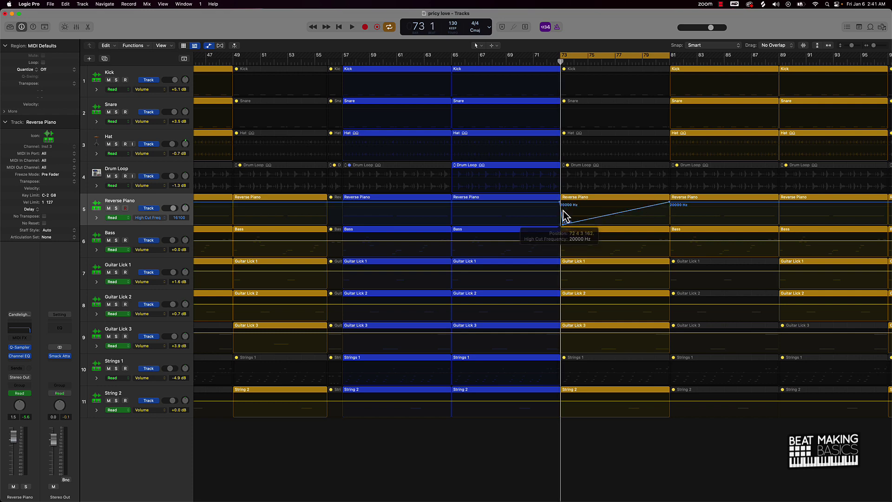
pyautogui.moveTo(562, 222); pyautogui.dragTo(562, 224)
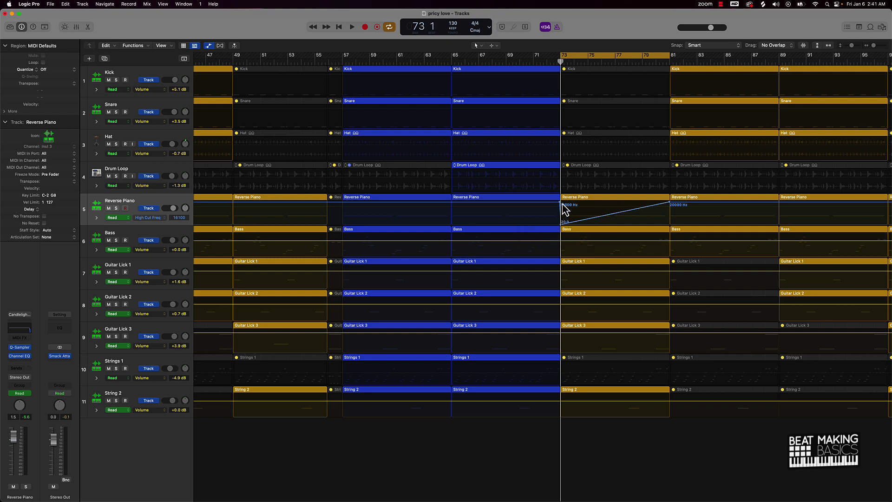
# Make the 20 Hz drop sharp at bar 73, then reopen the Reverse Piano Channel EQ window.
pyautogui.press('super+Right')
pyautogui.press('super+Right')
pyautogui.press('super+Right')
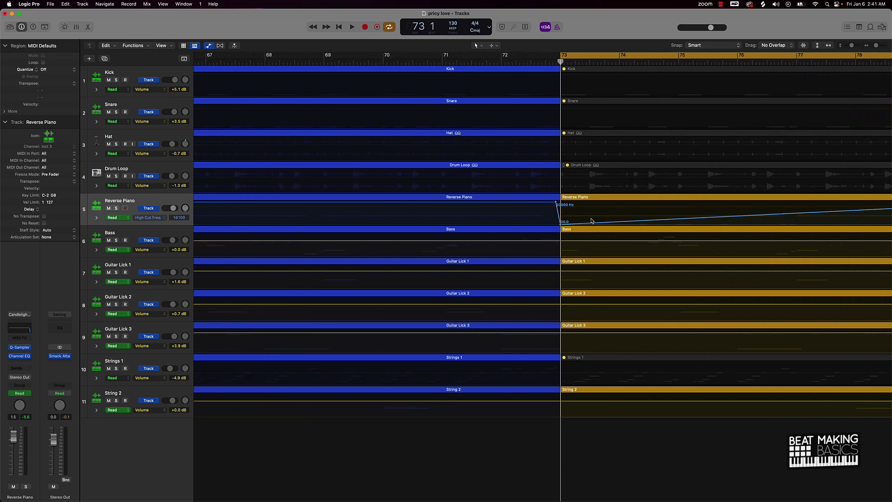
pyautogui.moveTo(557, 208); pyautogui.dragTo(560, 205)
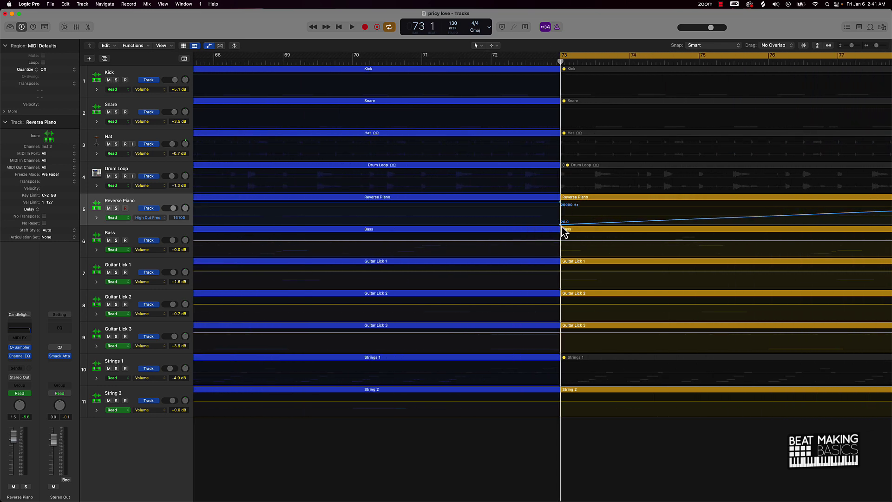
pyautogui.hscroll(5, 603, 226)
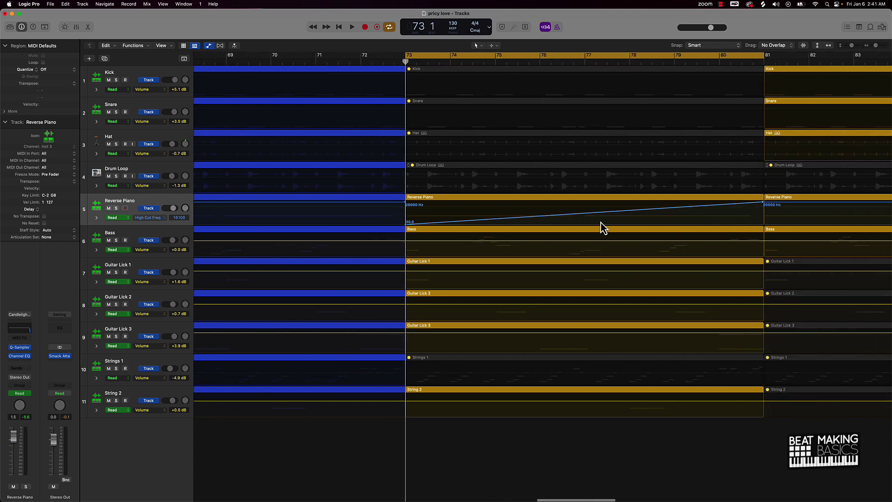
pyautogui.press('super+Left')
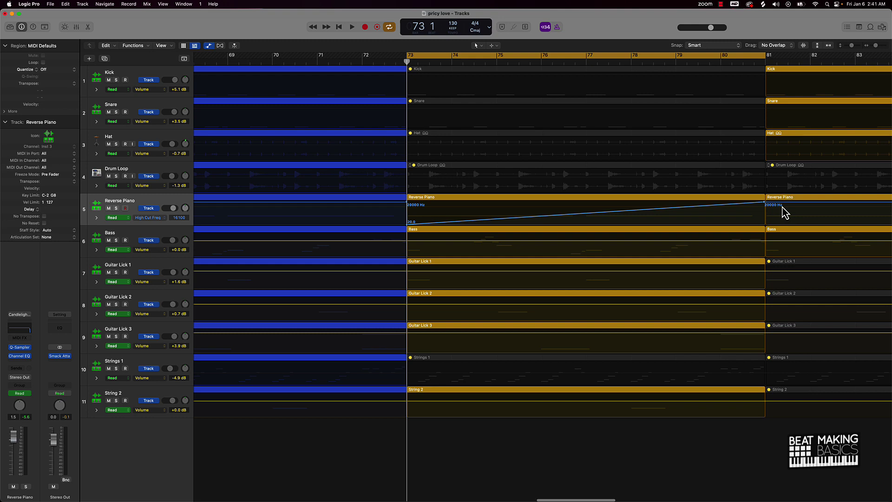
pyautogui.press('super+Right')
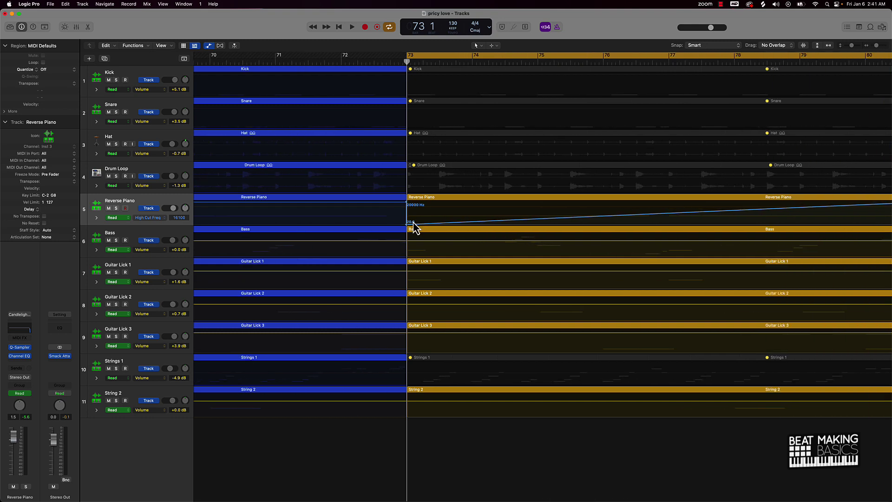
pyautogui.press('super+Left')
pyautogui.press('super+Left')
pyautogui.press('super+Left')
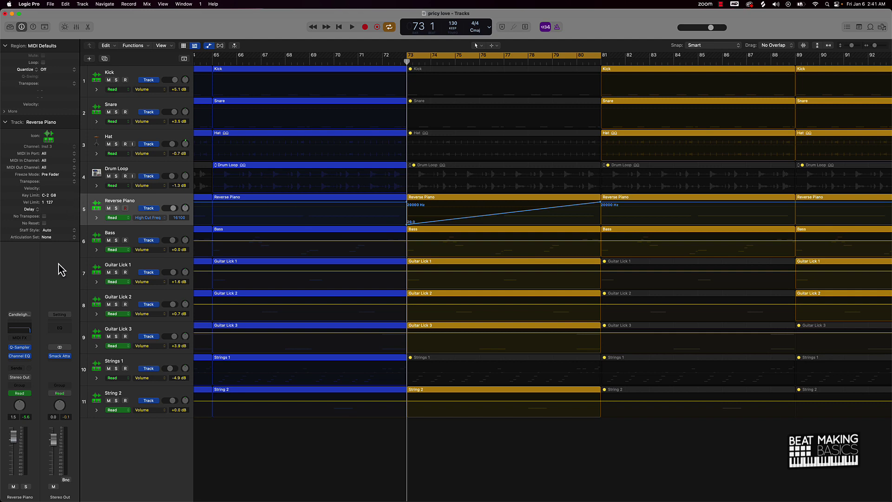
pyautogui.click(17, 332)
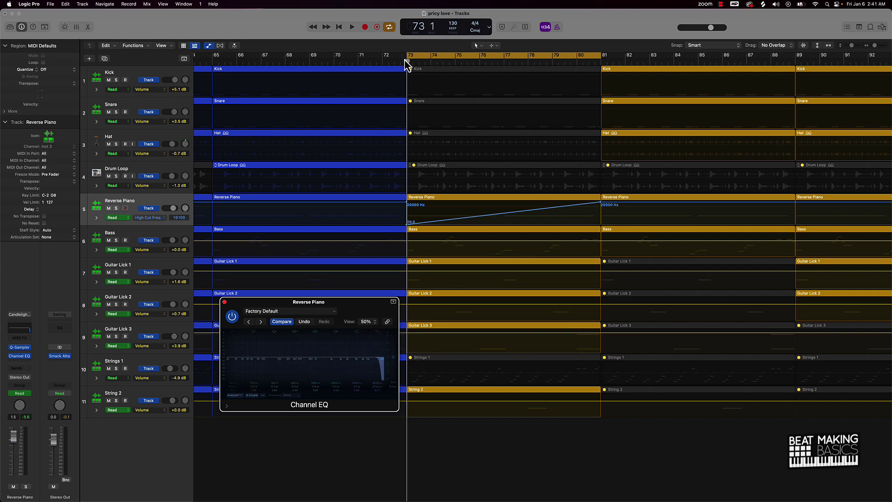
# Turn off the bar 73–81 cycle range and return the playhead to bar 65.
pyautogui.moveTo(407, 62); pyautogui.dragTo(412, 62)
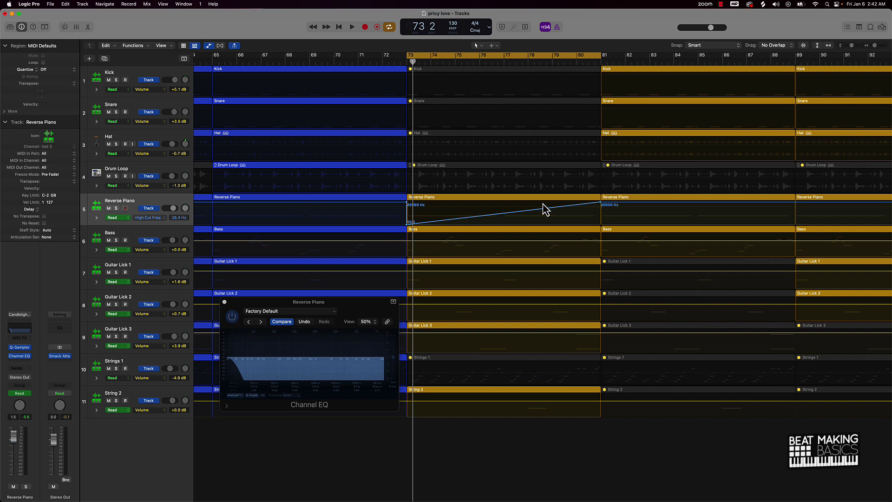
pyautogui.click(468, 58)
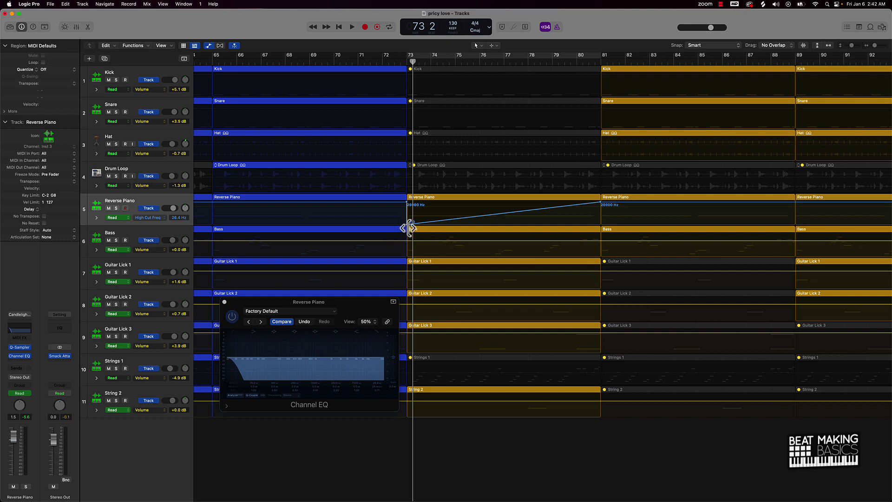
pyautogui.click(213, 62)
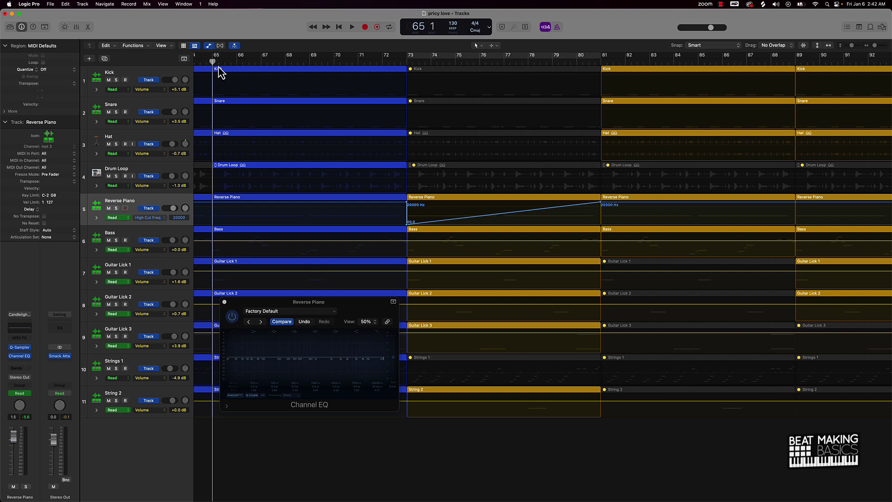
# Play from bar 65 through the bar 73–81 high-cut rise, stopping near bar 86.
pyautogui.press('space')
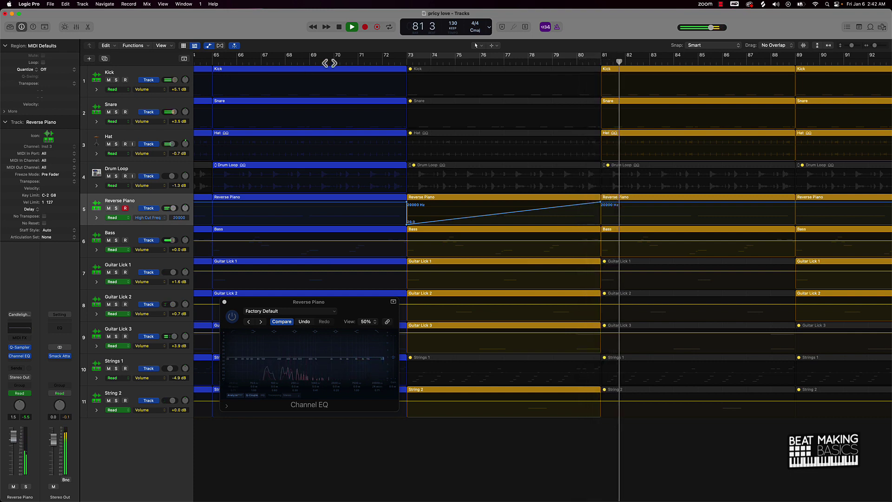
pyautogui.hscroll(10, 612, 195)
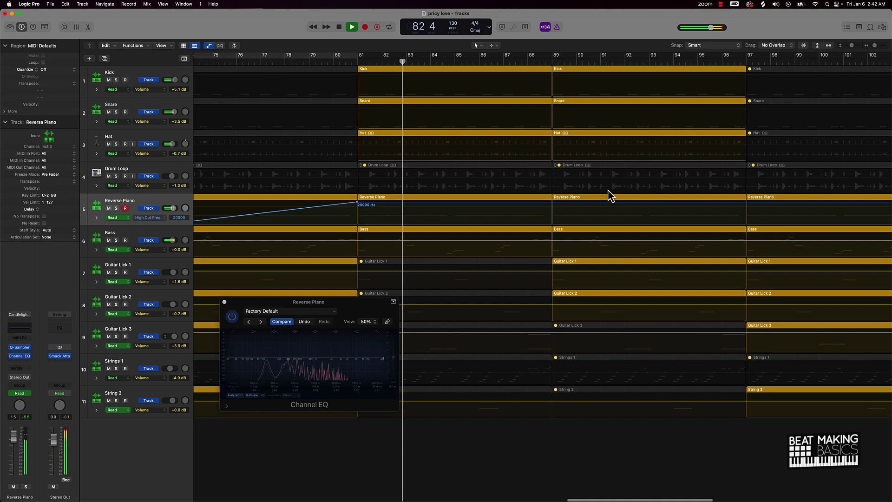
pyautogui.hscroll(10, 610, 195)
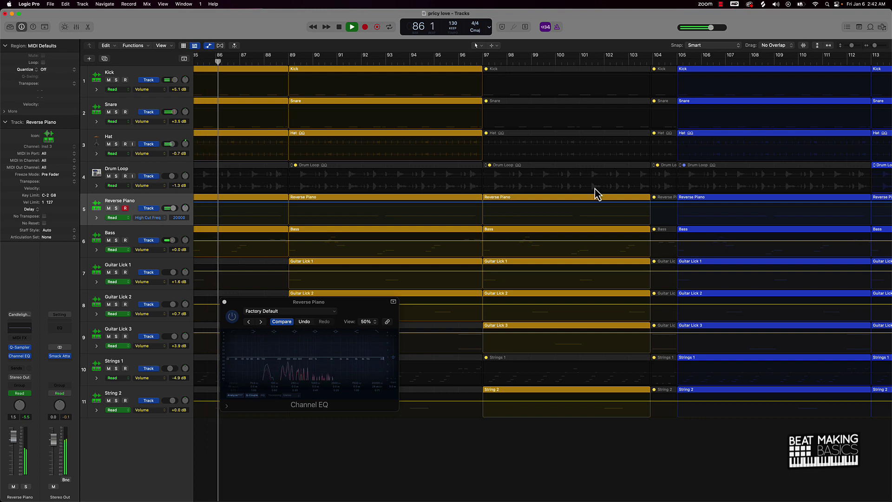
pyautogui.press('space')
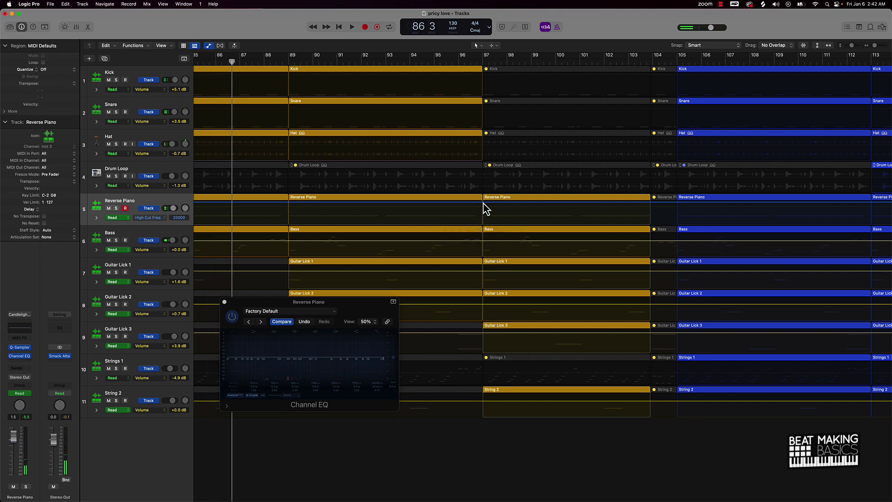
# Add high-cut points falling from 20000 Hz at bar 97 to 20 Hz at bar 104, then back to 20000 Hz.
pyautogui.click(483, 203)
pyautogui.click(650, 203)
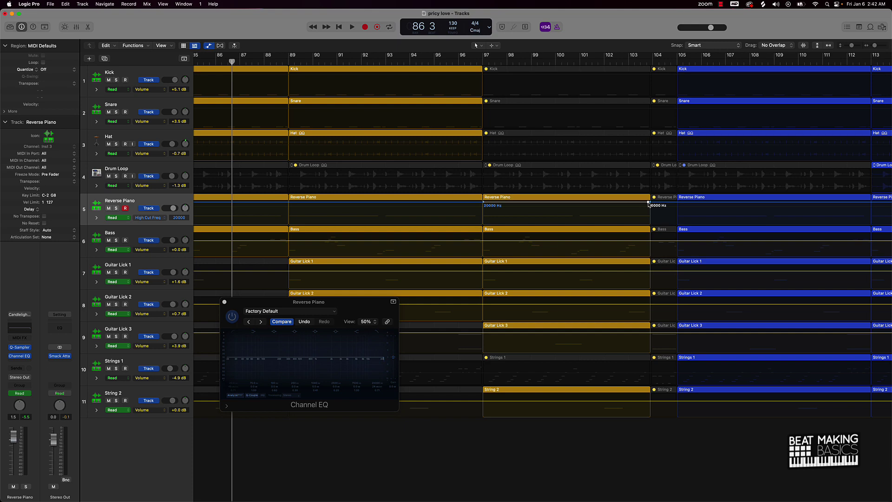
pyautogui.moveTo(649, 204); pyautogui.dragTo(649, 223)
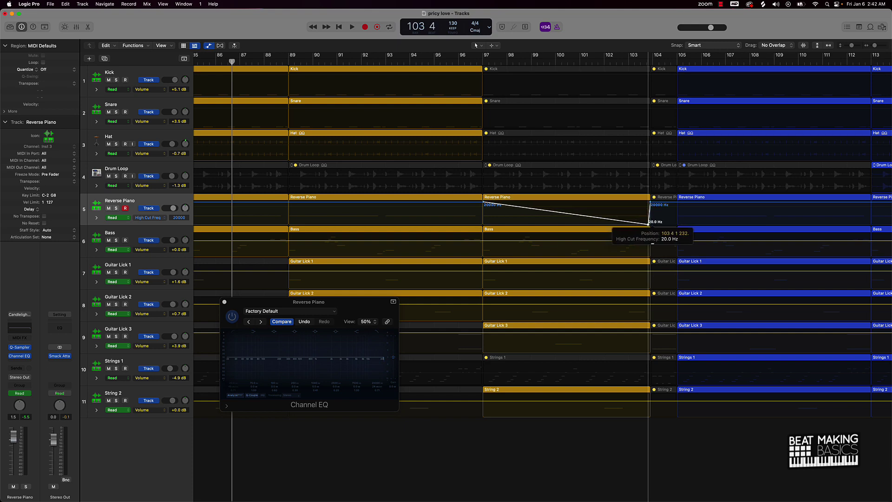
pyautogui.click(653, 204)
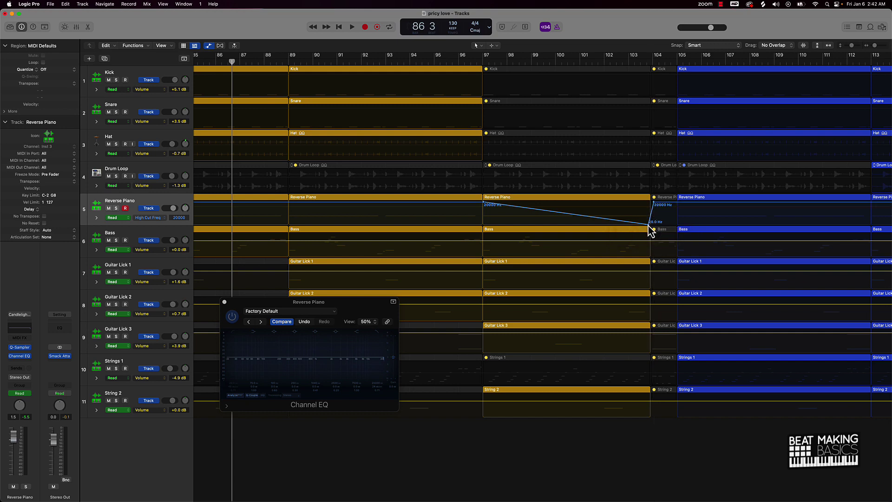
pyautogui.moveTo(648, 225); pyautogui.dragTo(651, 225)
# Play the falling sweep from bar 93 to bar 107, then zoom out to show bars 45–121.
pyautogui.click(387, 60)
pyautogui.press('space')
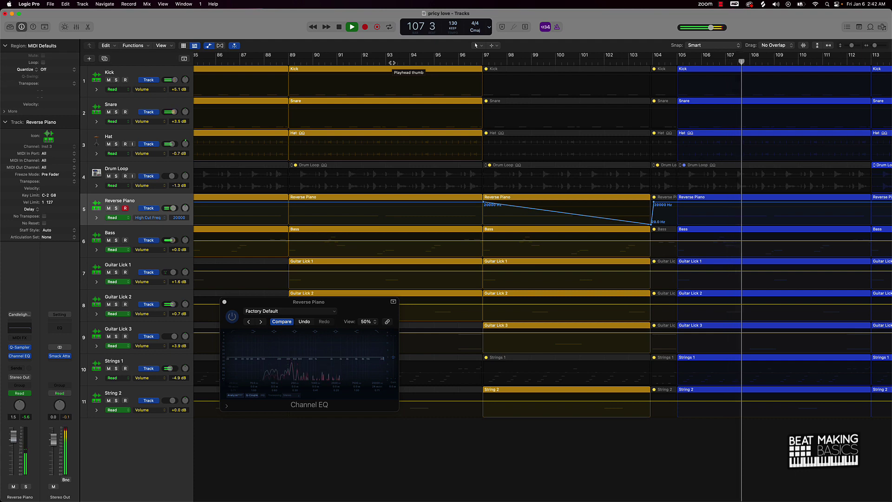
pyautogui.press('space')
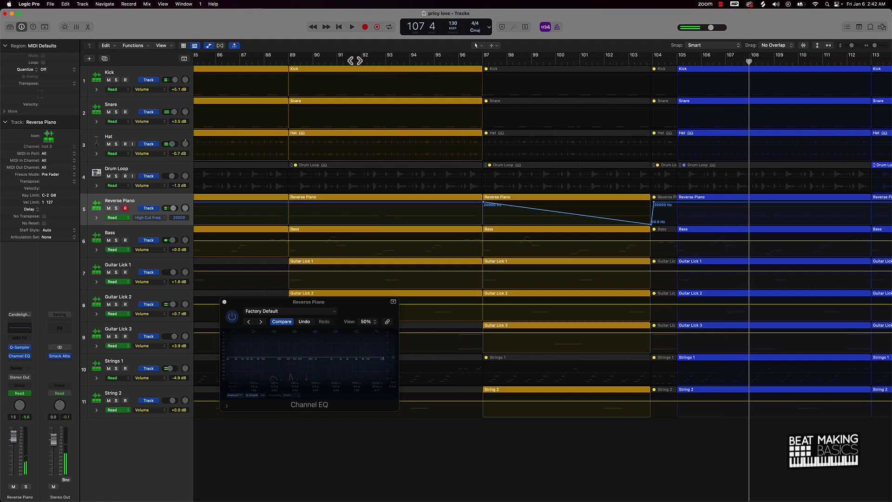
pyautogui.press('super+Left')
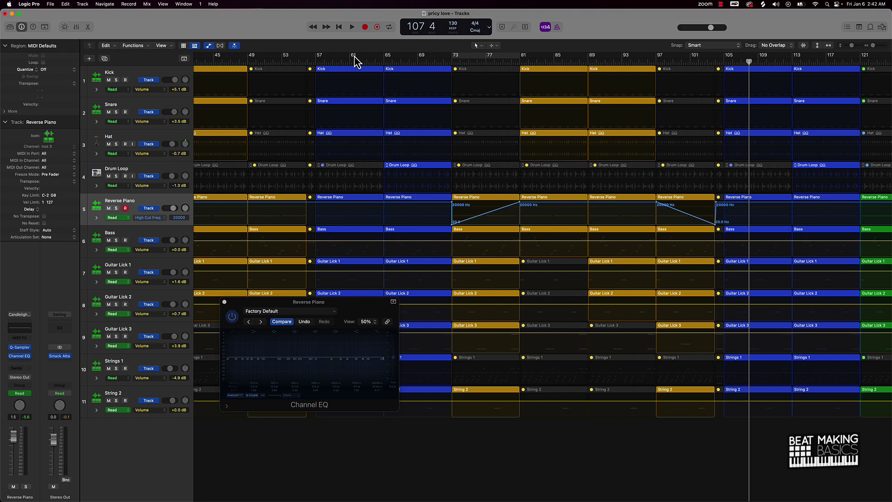
# Keep Channel EQ High Cut Frequency as the Reverse Piano's shown automation and enable the high-cut band.
pyautogui.press('a')
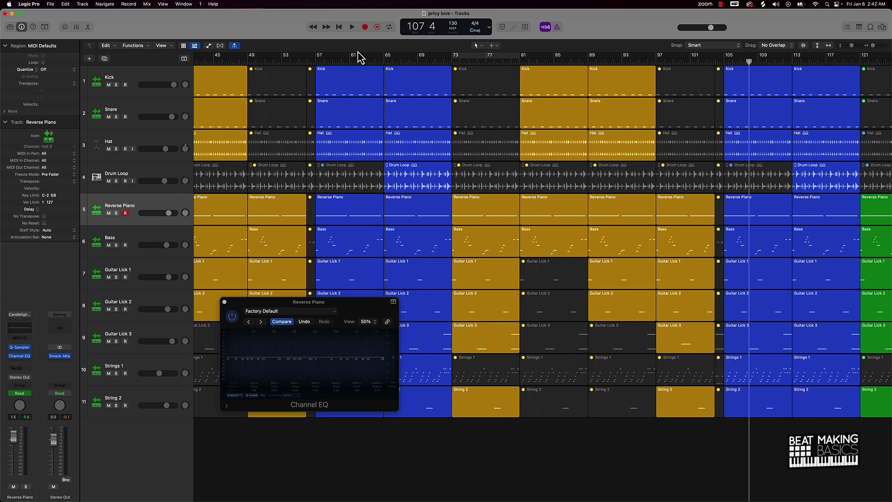
pyautogui.press('a')
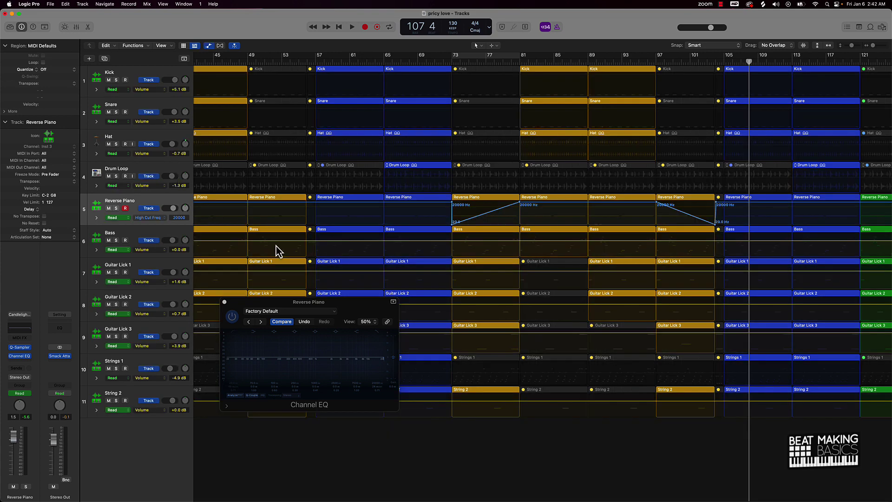
pyautogui.click(164, 219)
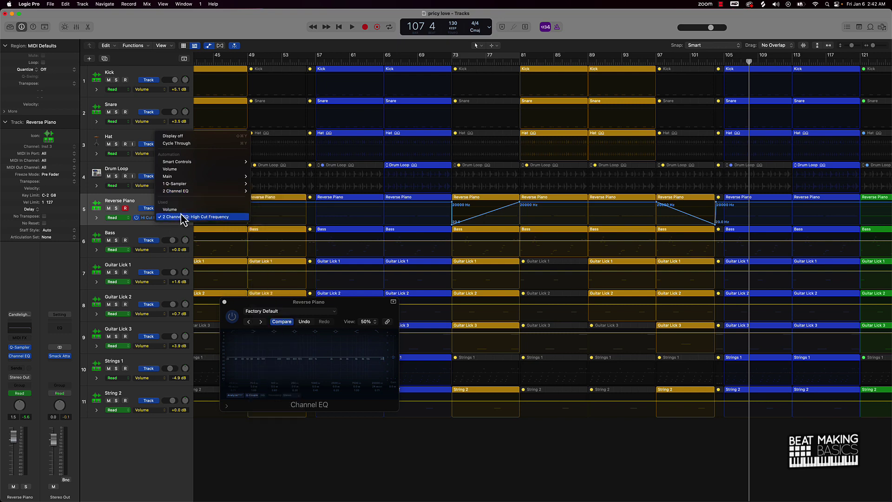
pyautogui.moveTo(204, 191)
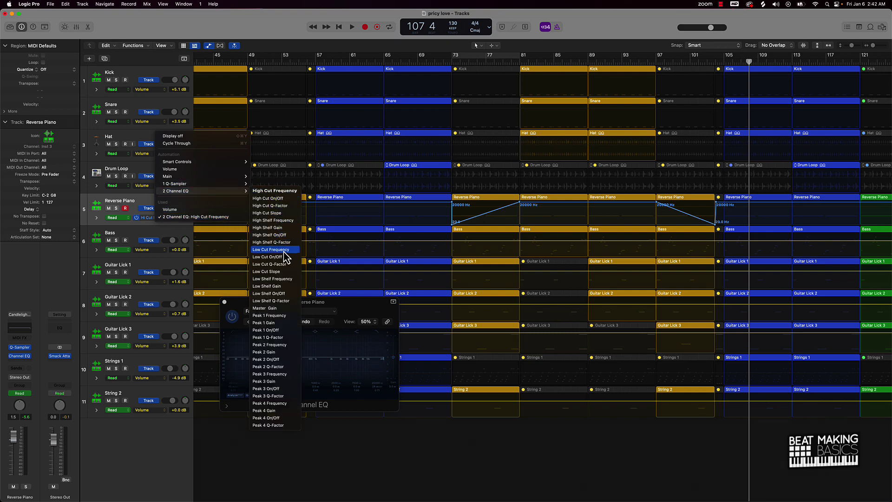
pyautogui.click(234, 339)
pyautogui.click(377, 332)
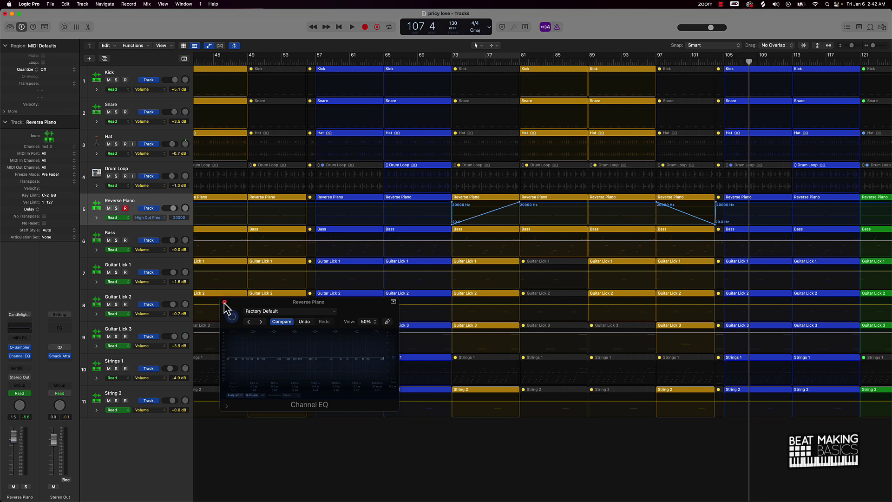
# Hide the automation lanes and close the Reverse Piano's Channel EQ plugin window.
pyautogui.press('a')
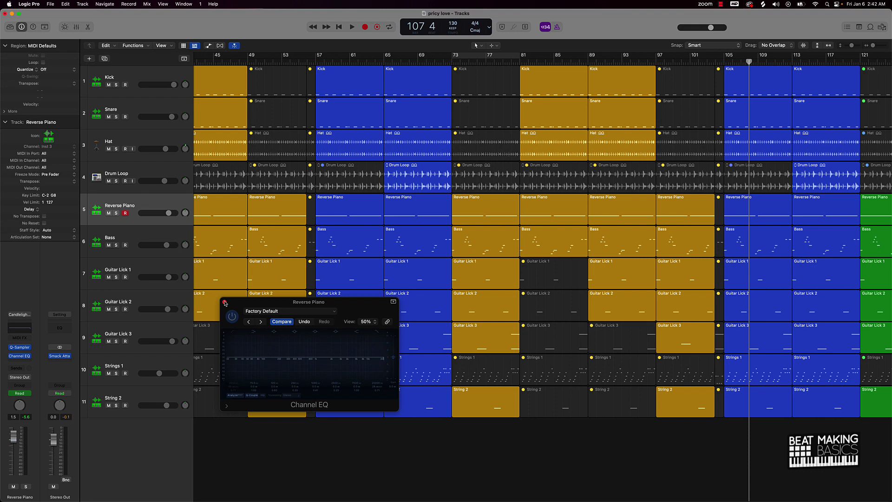
pyautogui.click(225, 303)
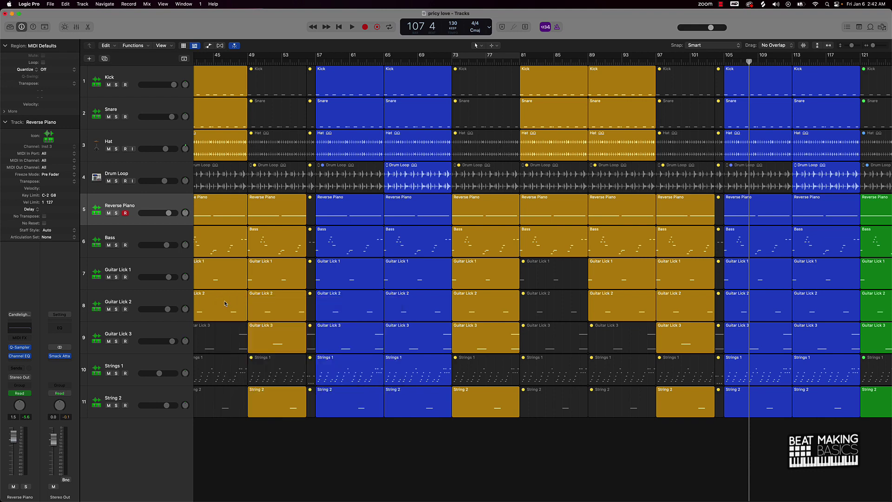